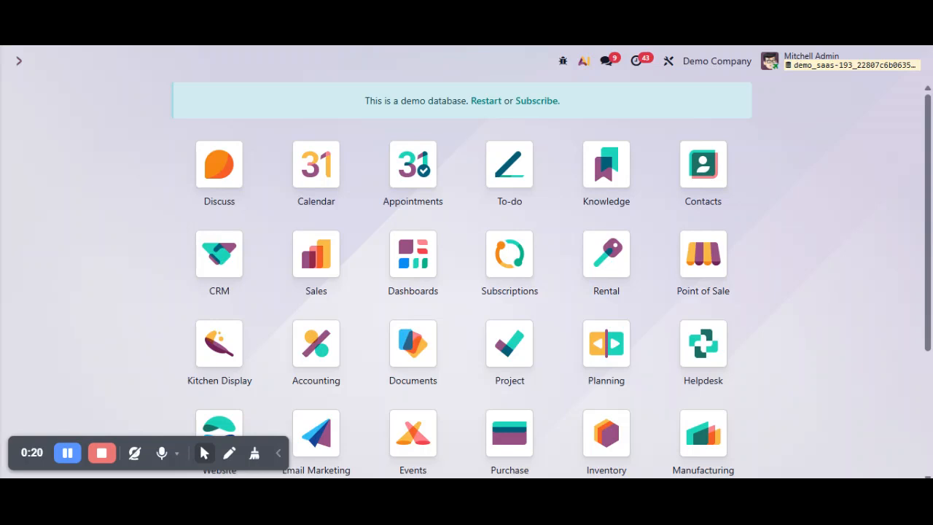
Open the Users list by searching the home screen for "user".
text(user)
key(Return)
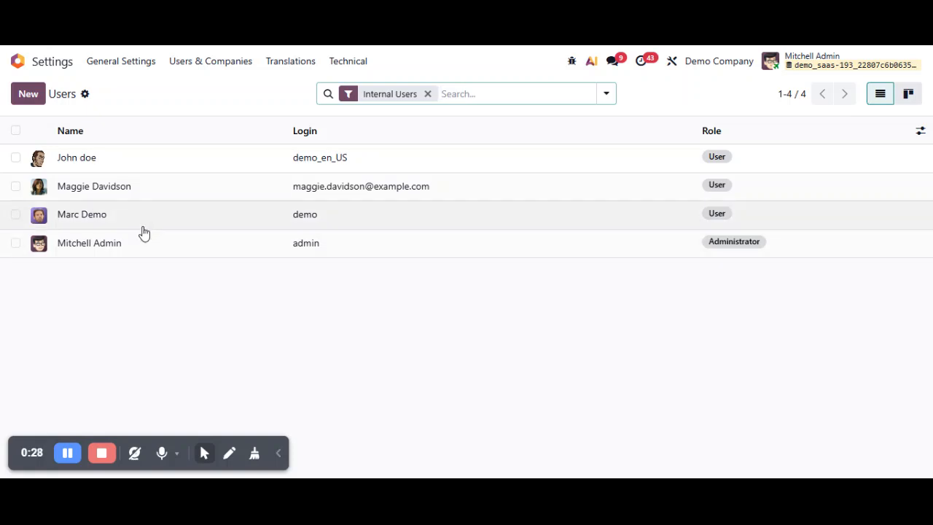
click(84, 94)
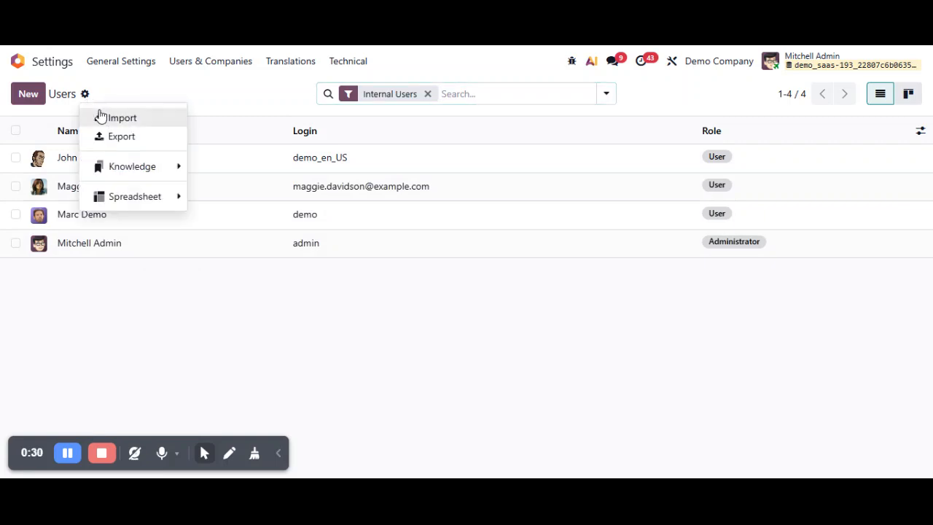
click(212, 266)
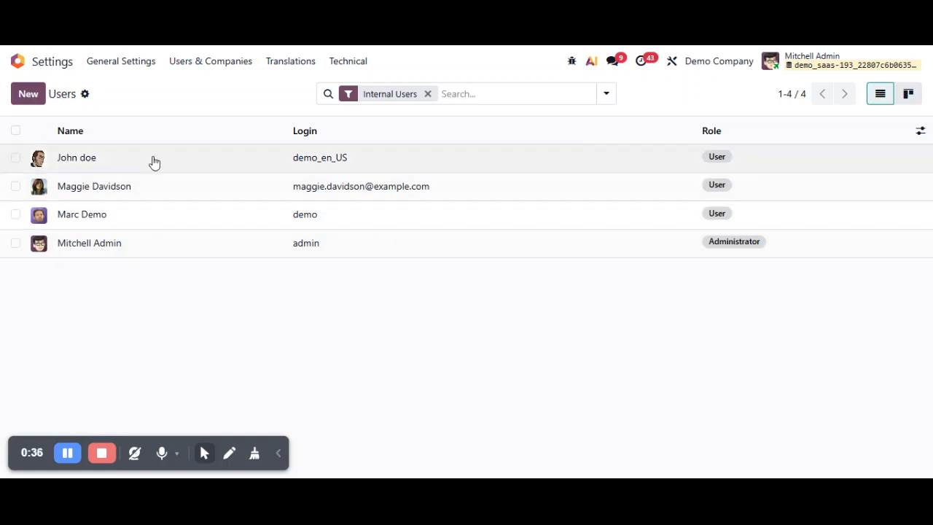
Examine the record of the third user and the record before it, and return to the Users list.
click(124, 223)
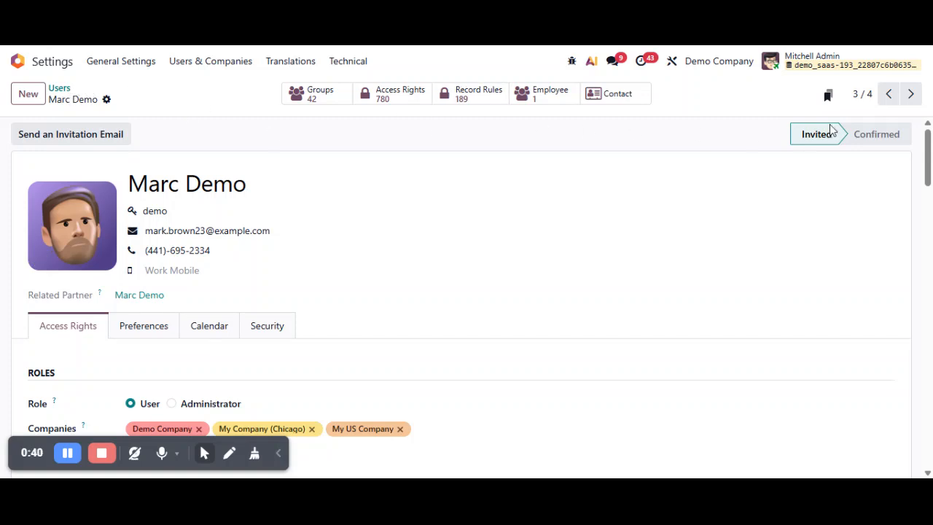
click(891, 103)
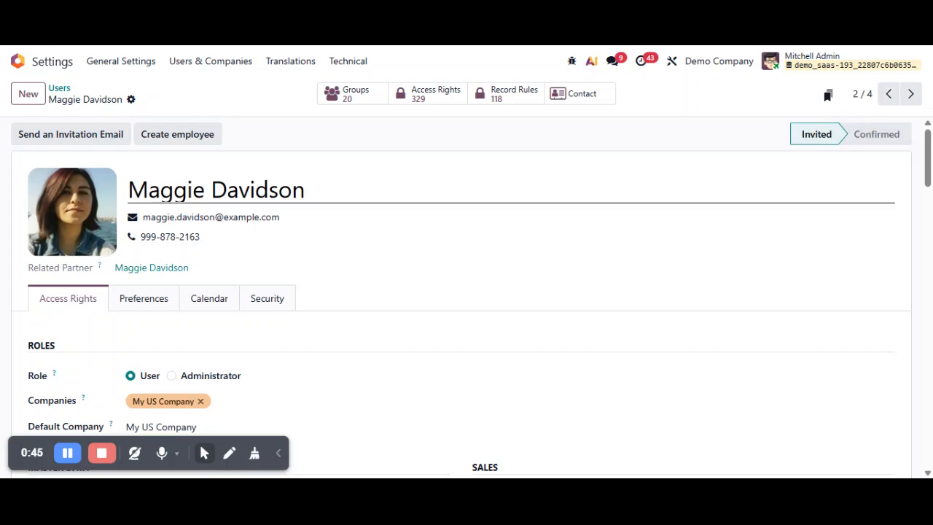
double_click(179, 190)
click(277, 147)
drag(304, 191, 125, 185)
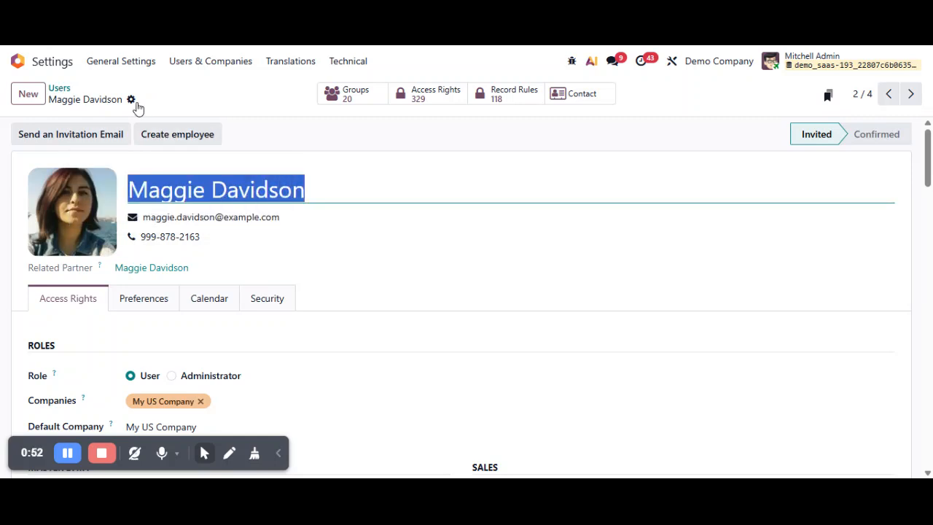
click(59, 88)
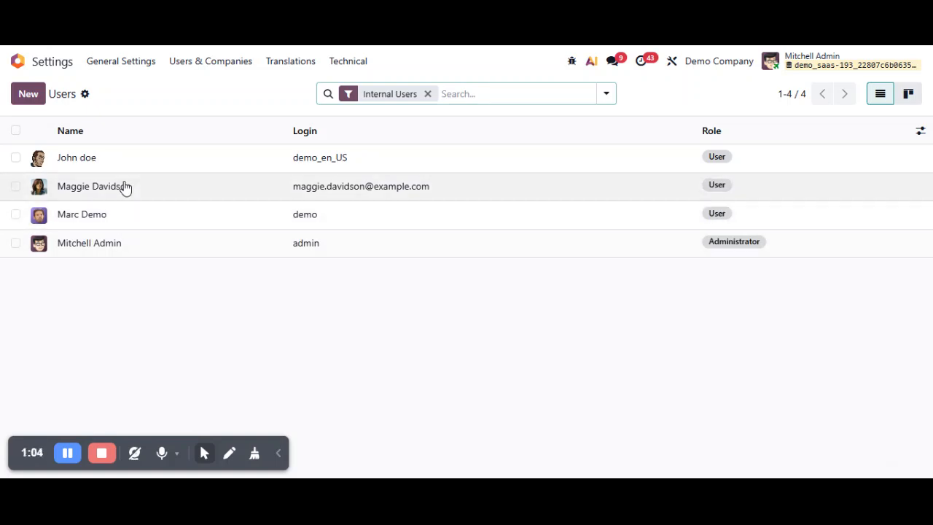
Check the second user's record for the Create employee option and go back to the Users list.
click(124, 187)
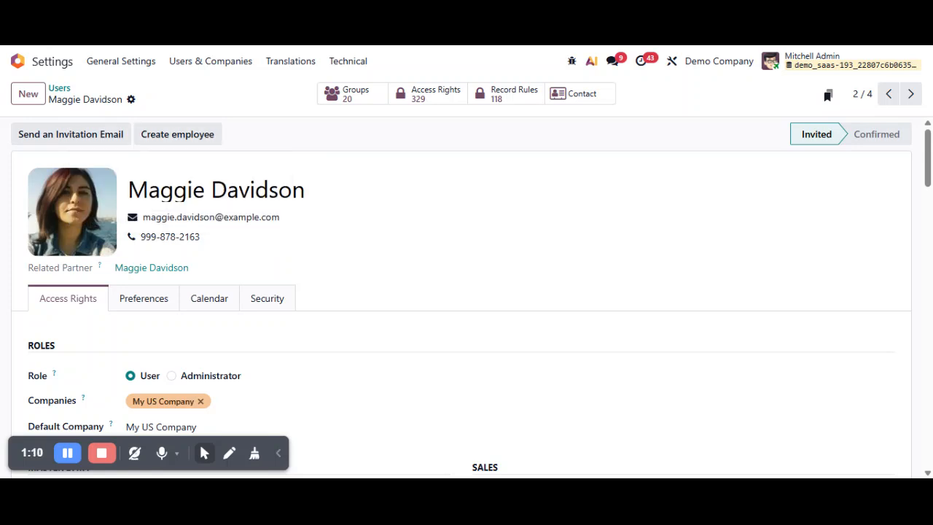
click(62, 91)
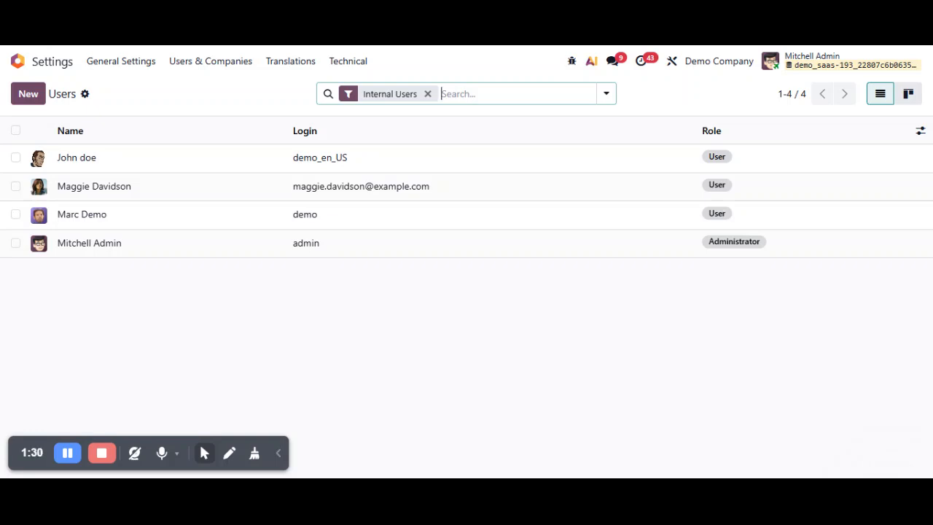
click(286, 333)
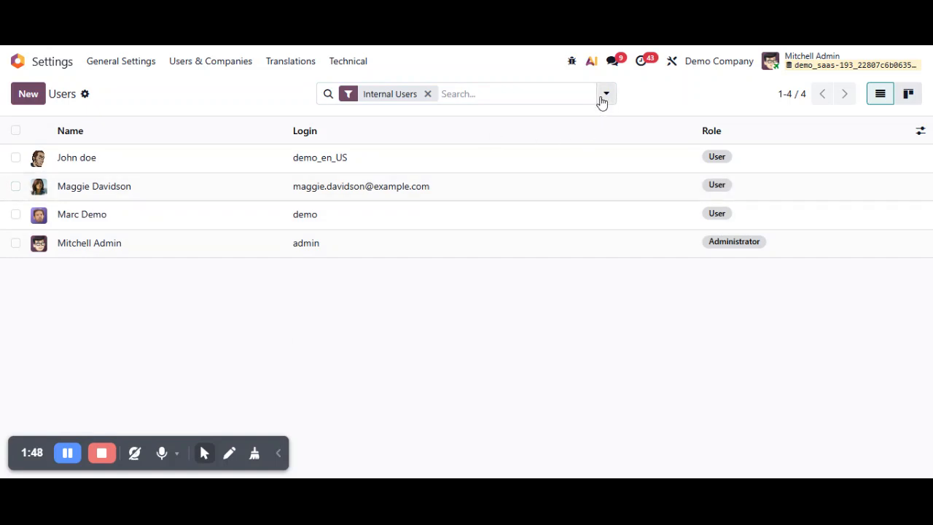
Compare the list actions available for the second user with the options on that user's record.
click(15, 186)
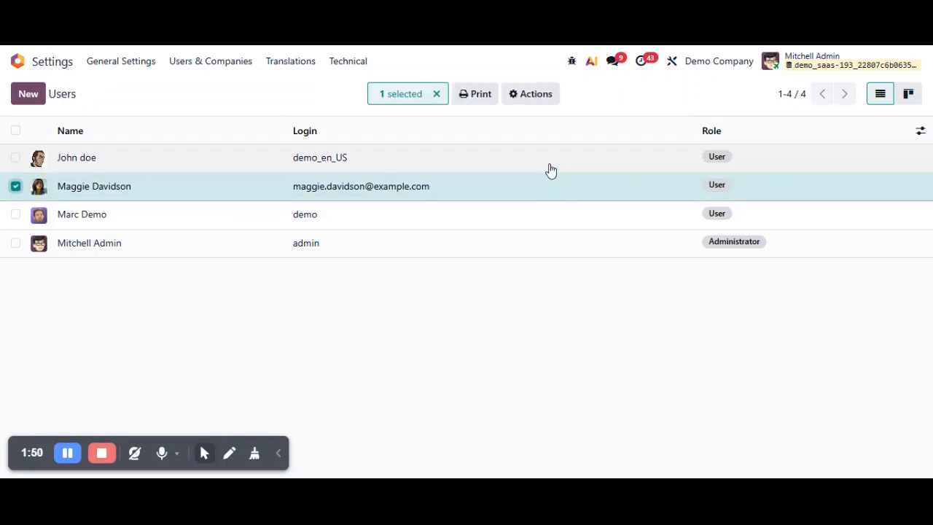
click(540, 101)
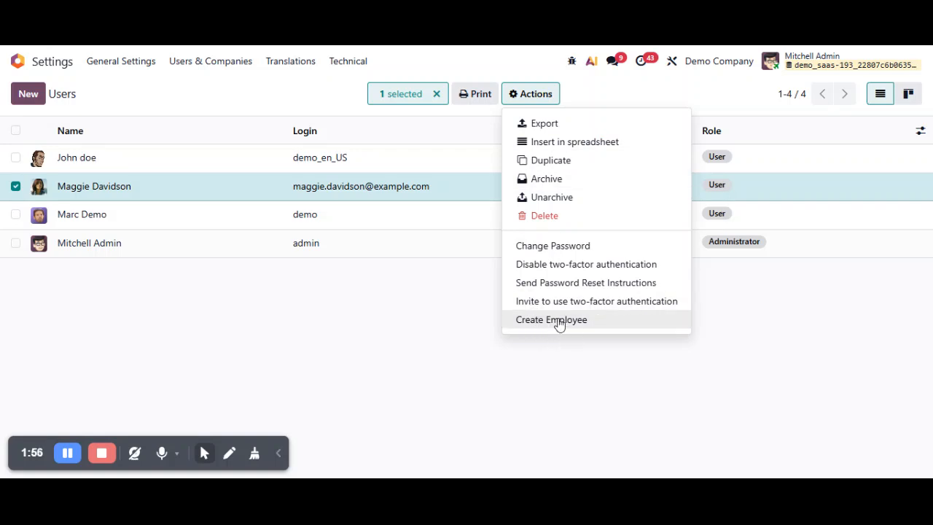
click(304, 330)
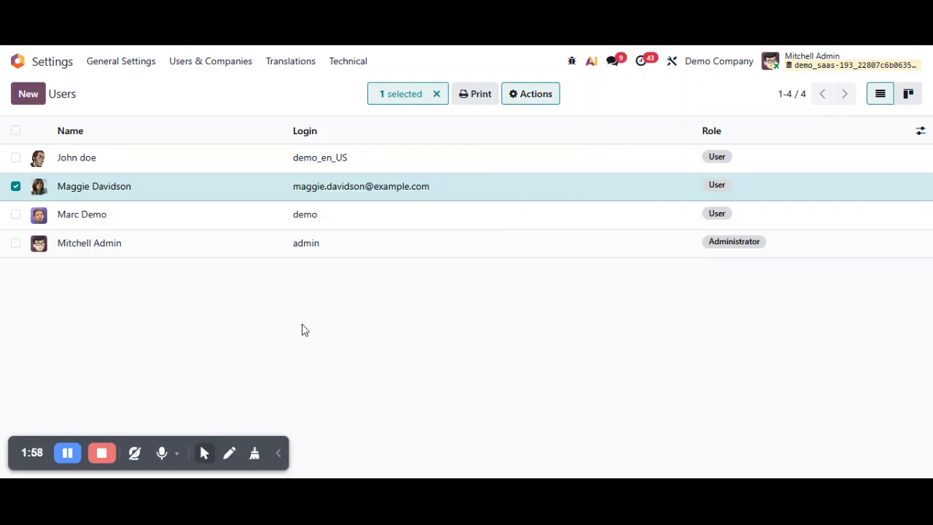
click(15, 188)
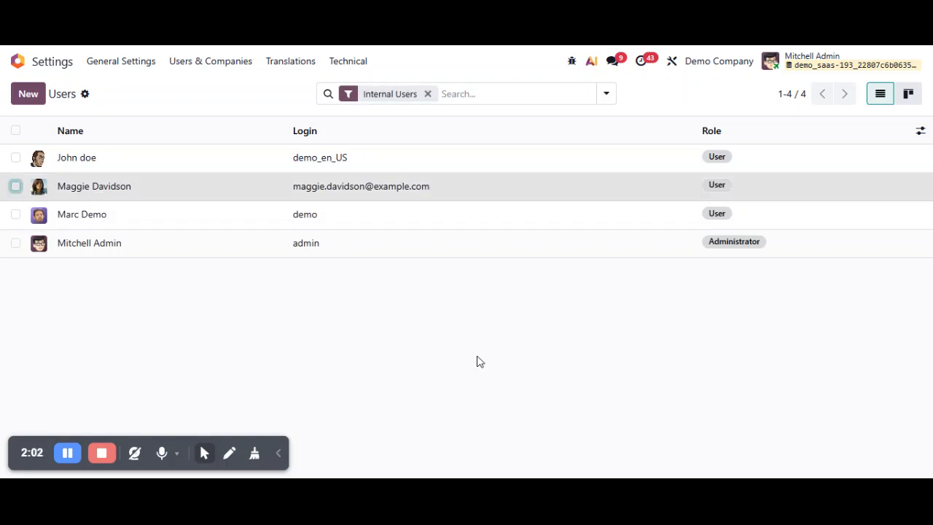
click(178, 191)
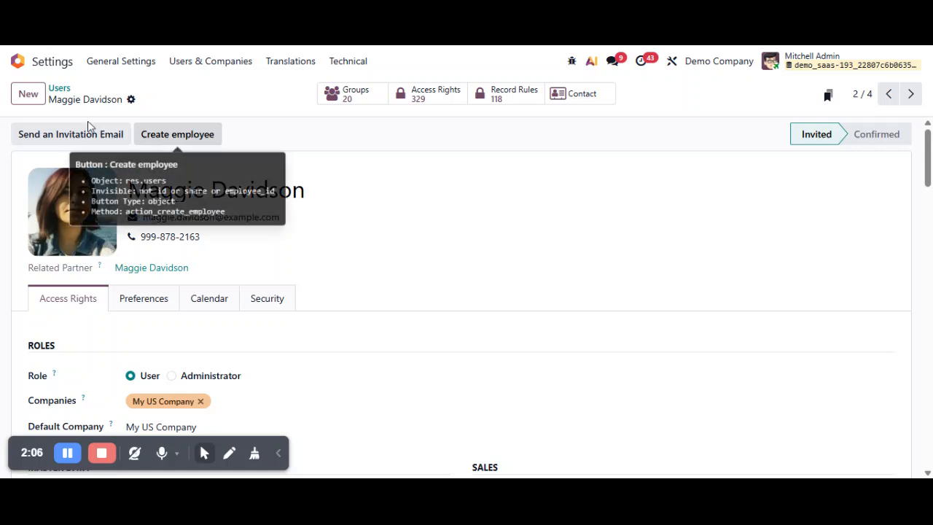
click(59, 98)
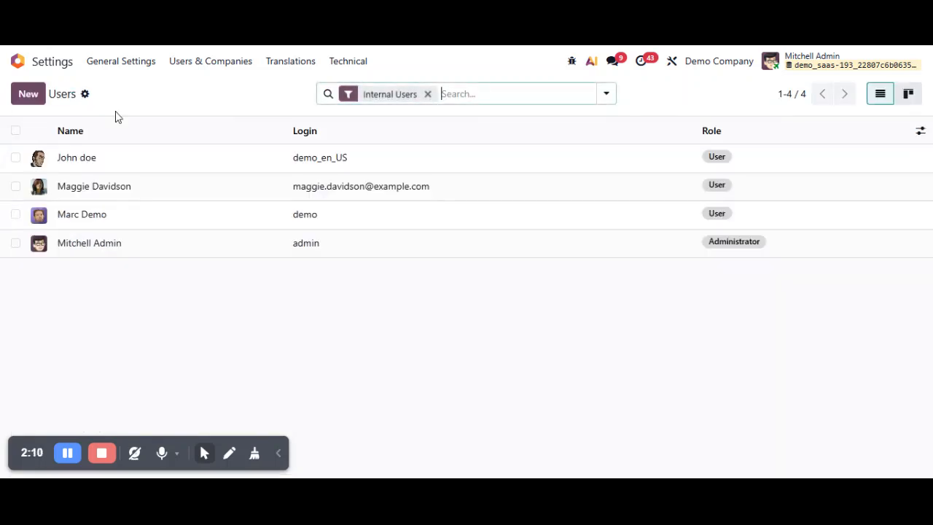
Try to create an employee for the second user from the Users list with Demo Company active.
click(16, 187)
click(517, 95)
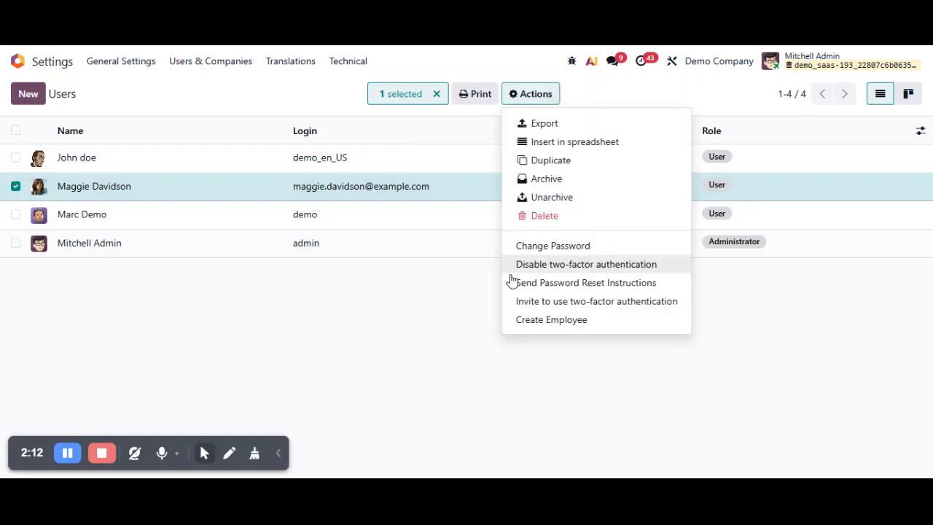
click(538, 321)
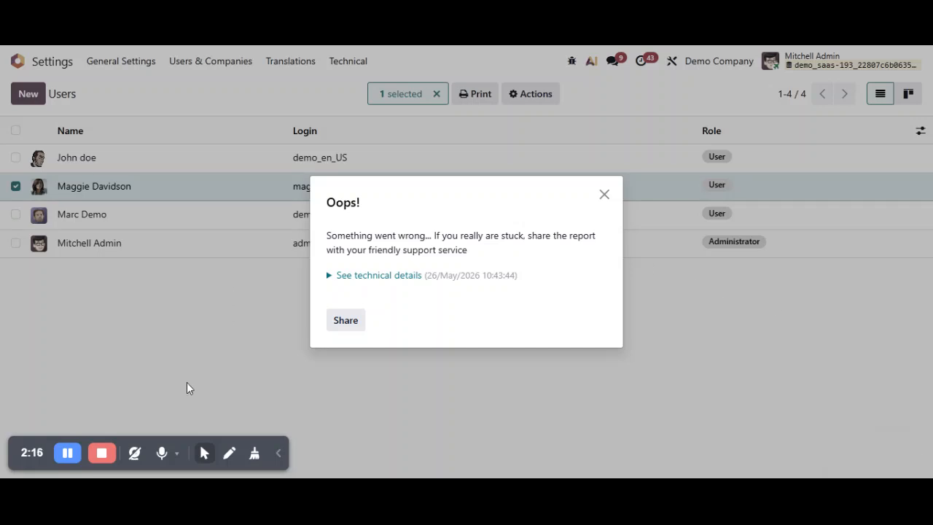
click(67, 452)
click(605, 195)
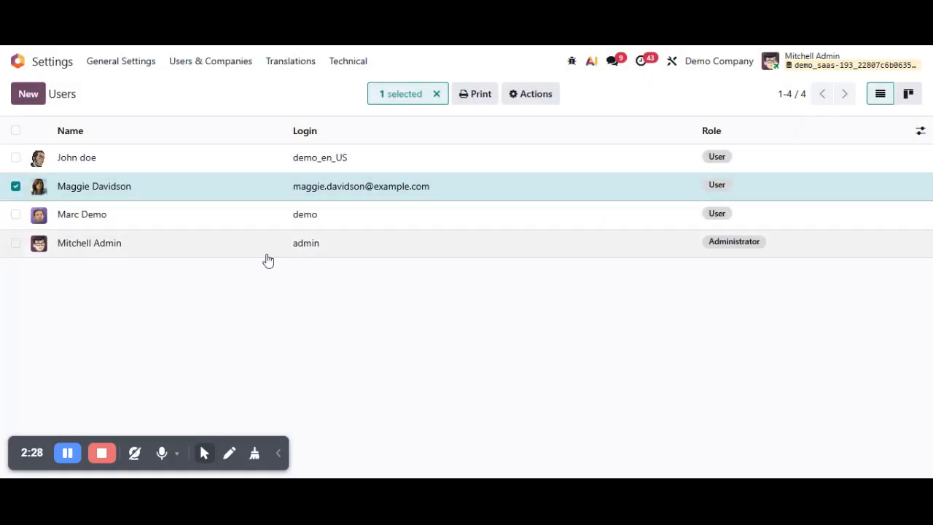
click(16, 187)
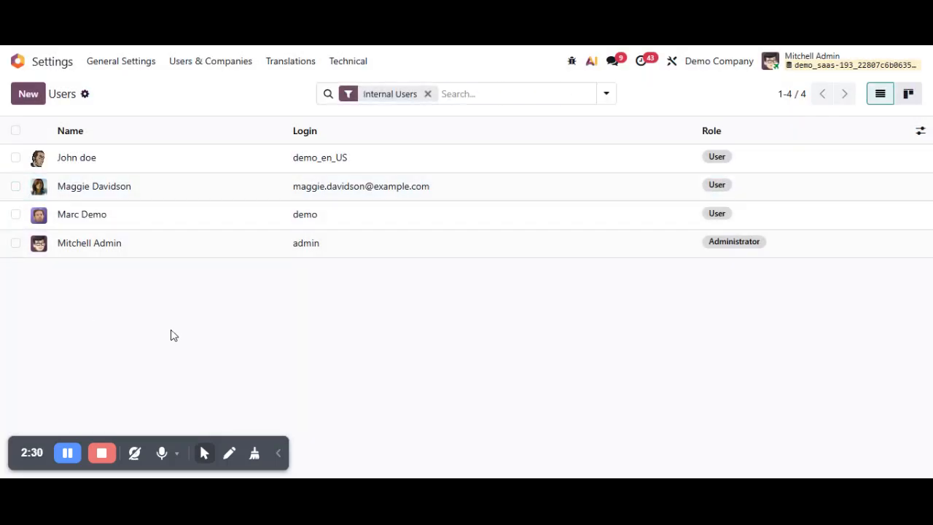
Compare the active company with the Companies and Default Company settings in the second user's access rights.
click(728, 65)
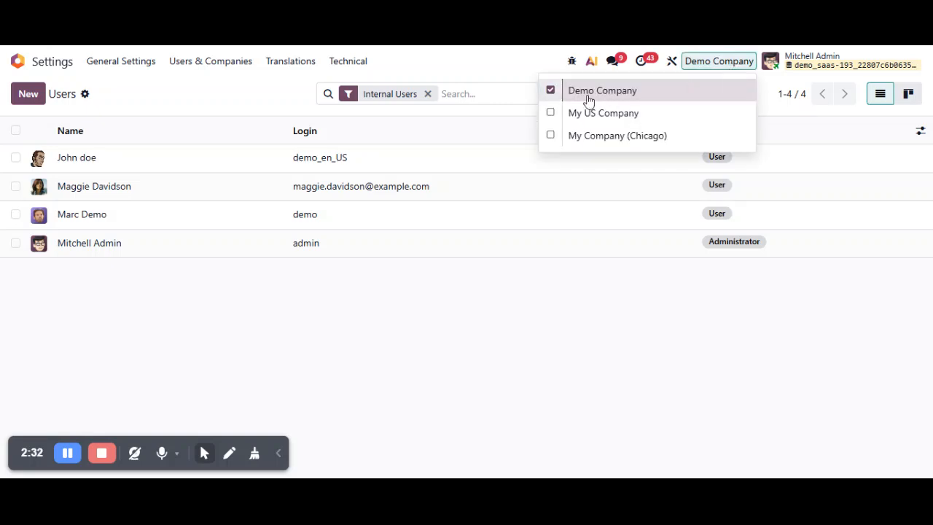
click(454, 358)
click(147, 196)
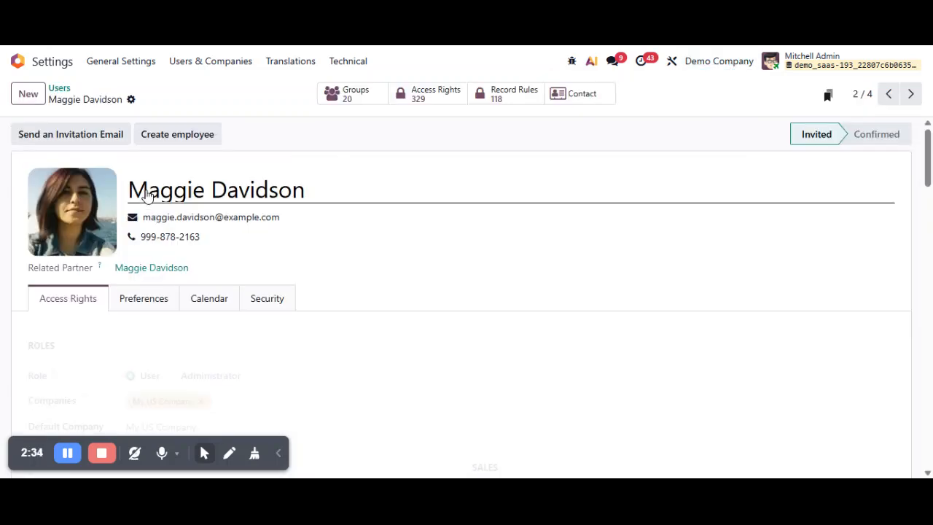
scroll(192, 260, down, 2)
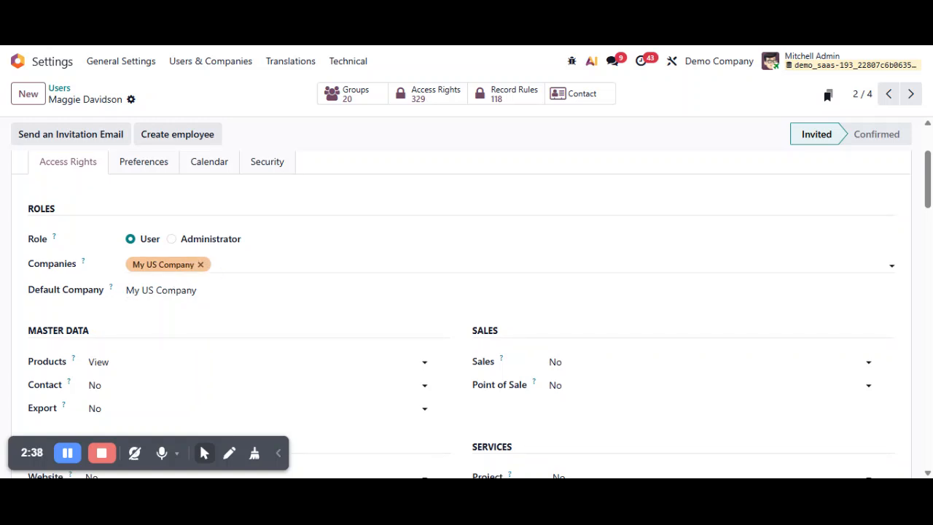
click(222, 271)
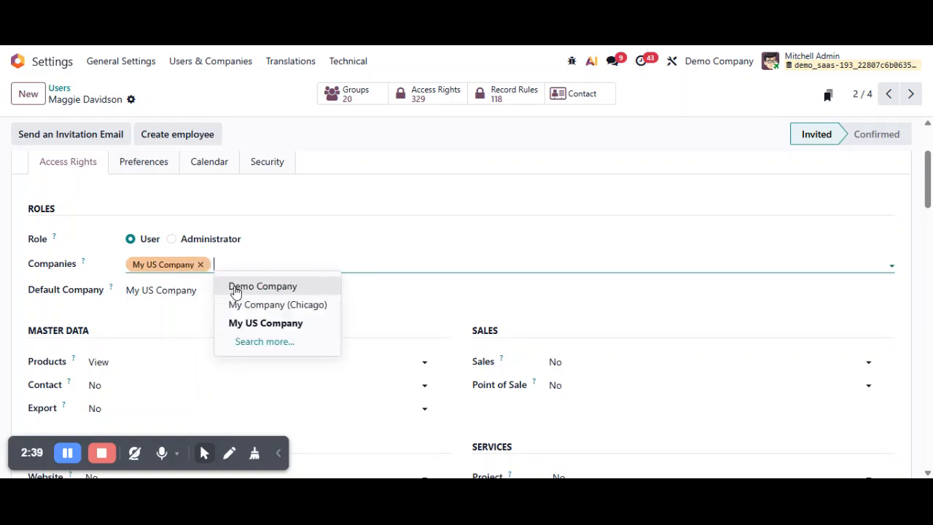
click(378, 210)
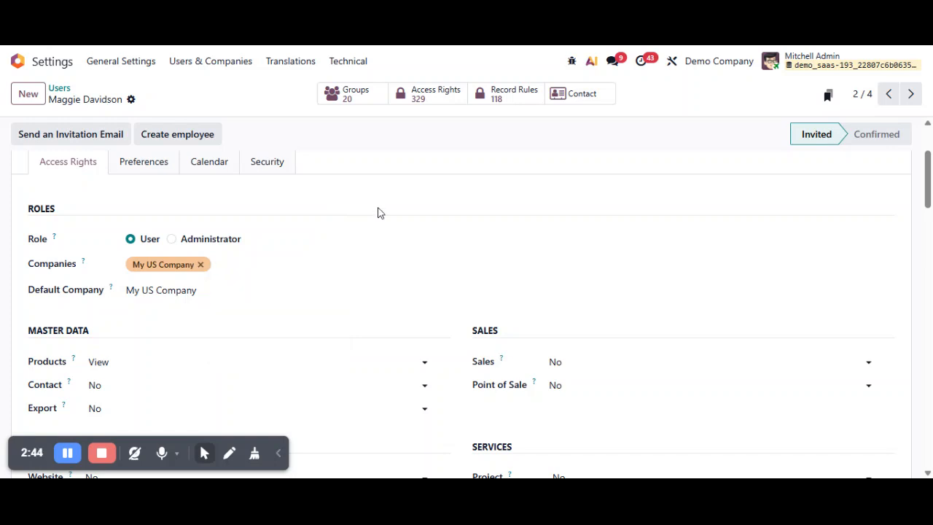
scroll(285, 211, up, 2)
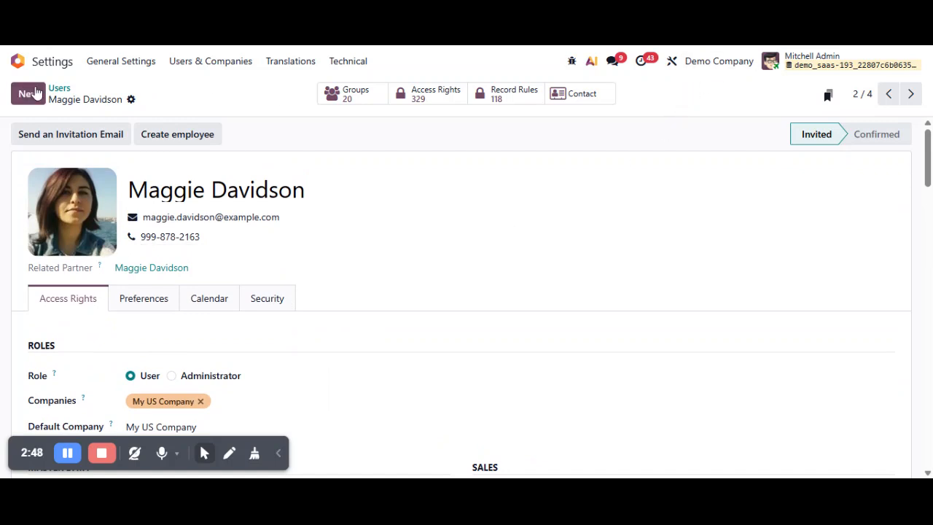
click(59, 88)
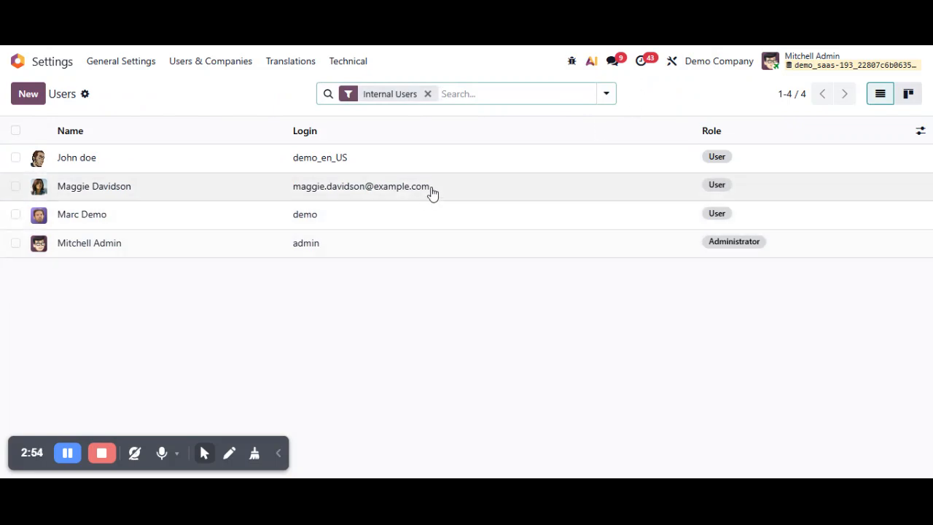
click(483, 189)
scroll(477, 328, down, 4)
scroll(480, 345, up, 2)
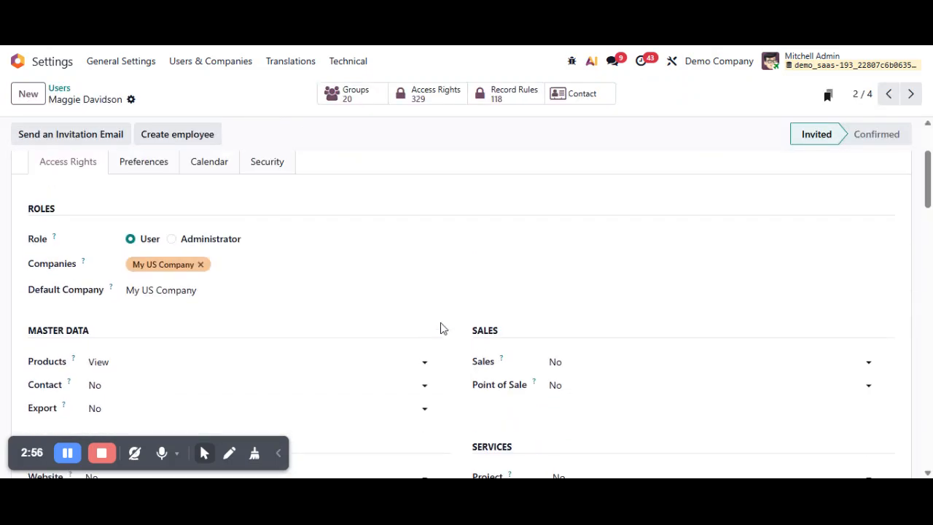
click(62, 89)
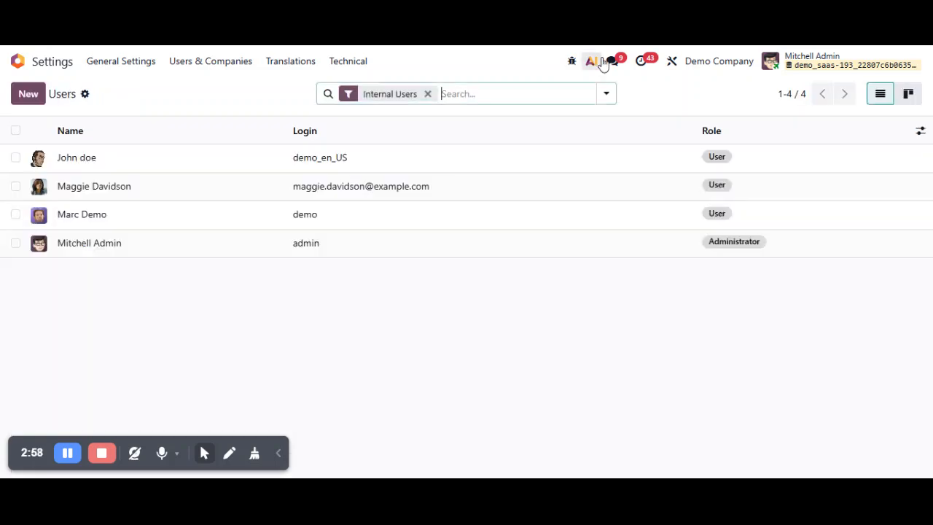
Switch the active company to My US Company and check the second user's record under it.
click(717, 64)
click(716, 112)
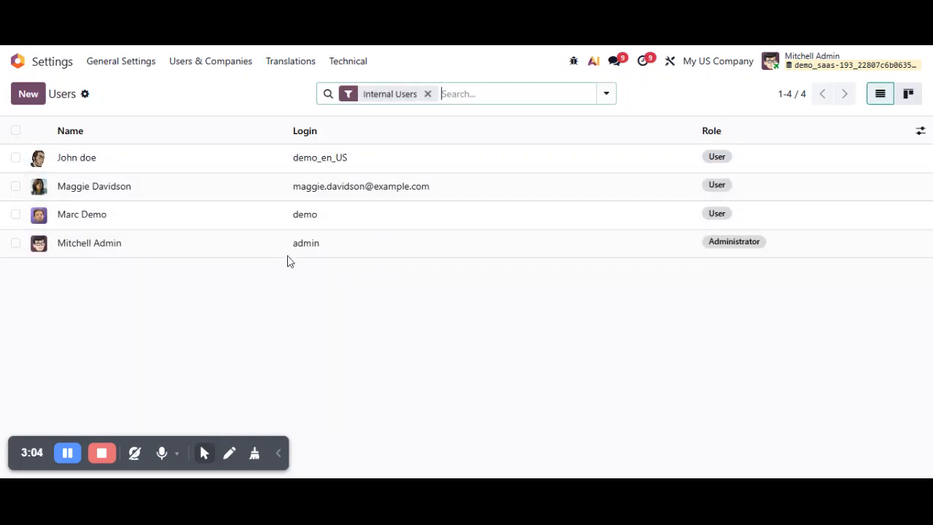
click(161, 187)
scroll(229, 348, down, 3)
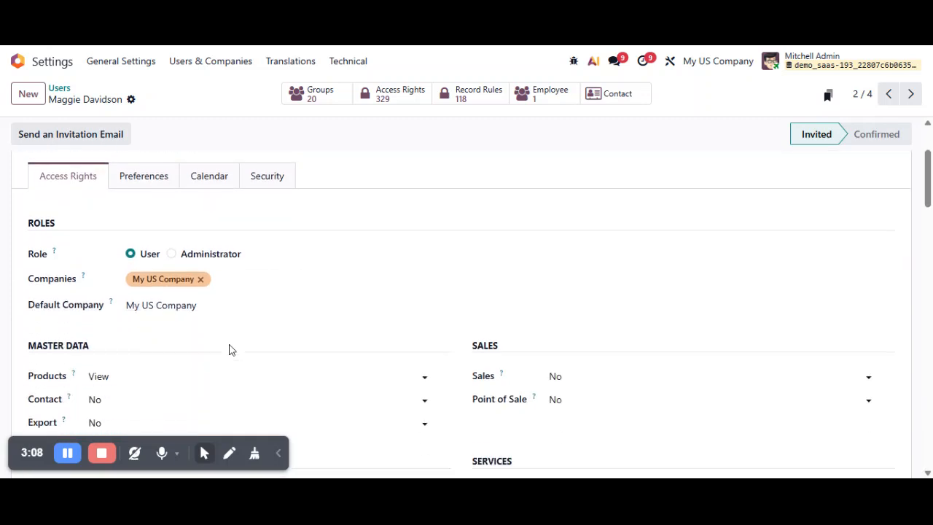
click(59, 89)
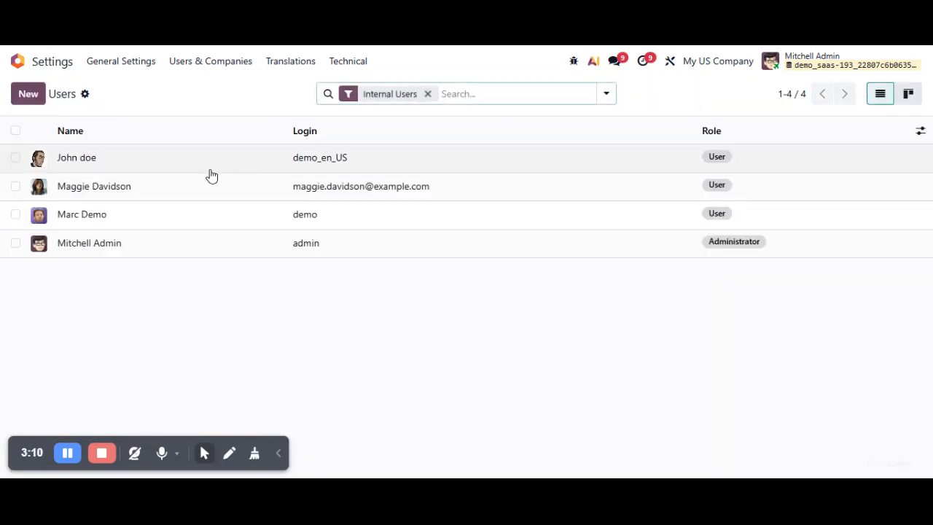
Run the Create Employee action on the second user from the Users list and open that user's record.
click(16, 187)
click(530, 94)
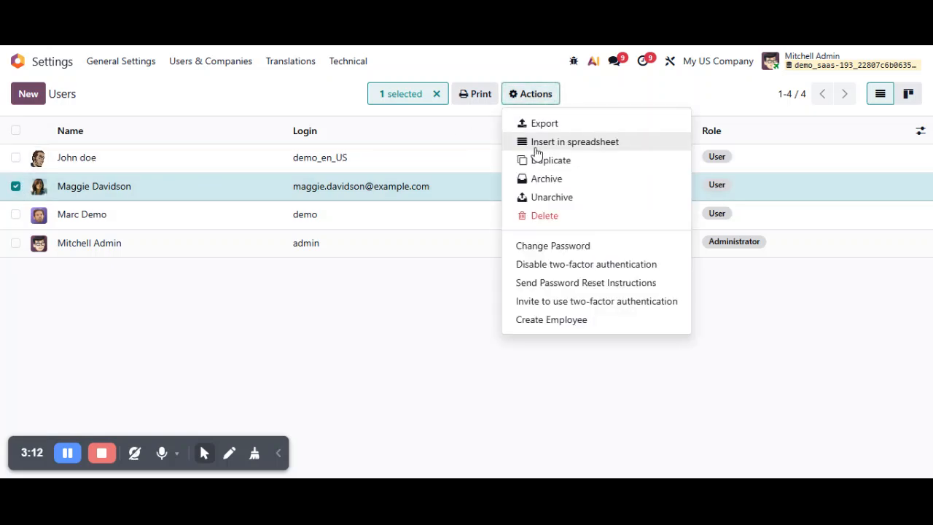
click(553, 324)
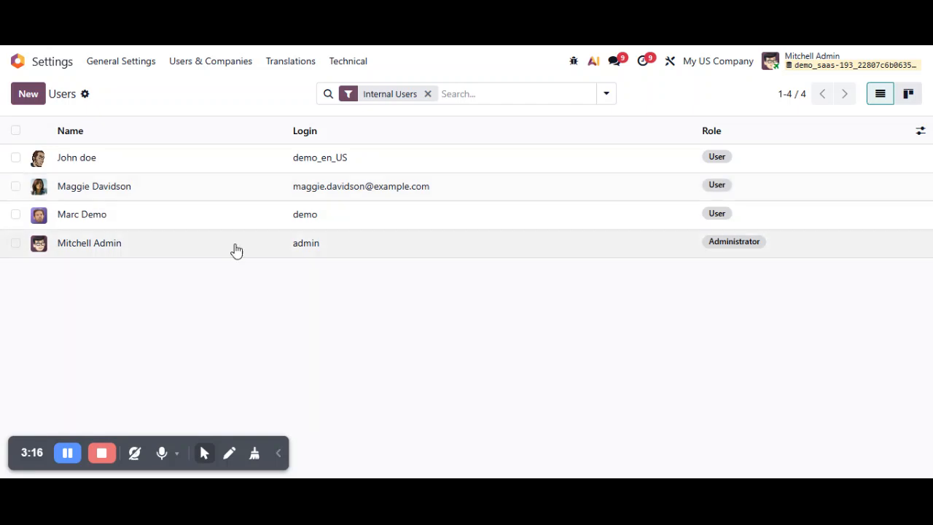
click(190, 187)
scroll(182, 246, up, 2)
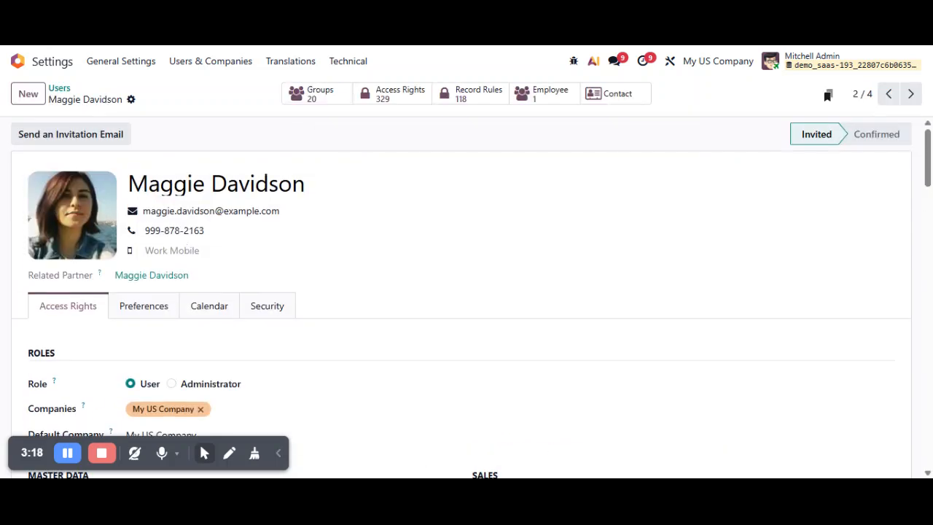
Return to the Users list, select all users and view the Create Employee action available for the batch without running it.
scroll(333, 282, down, 2)
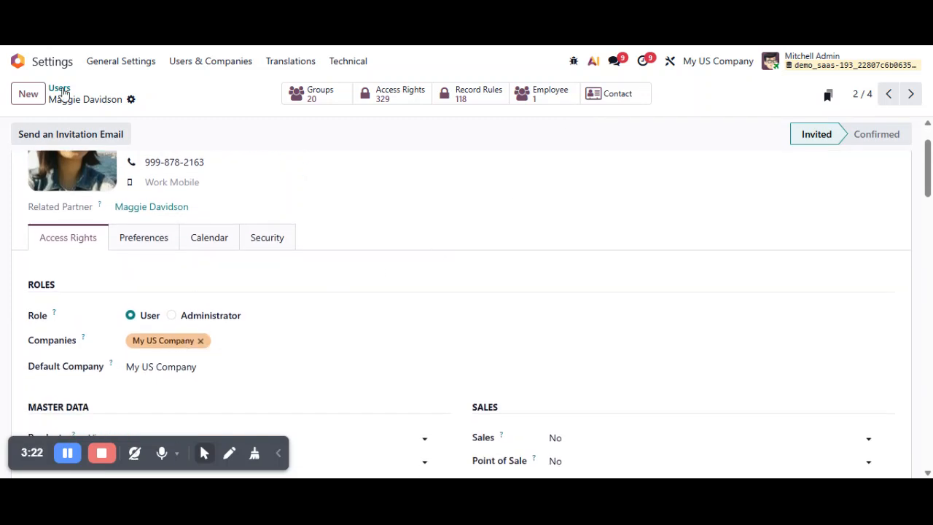
click(59, 89)
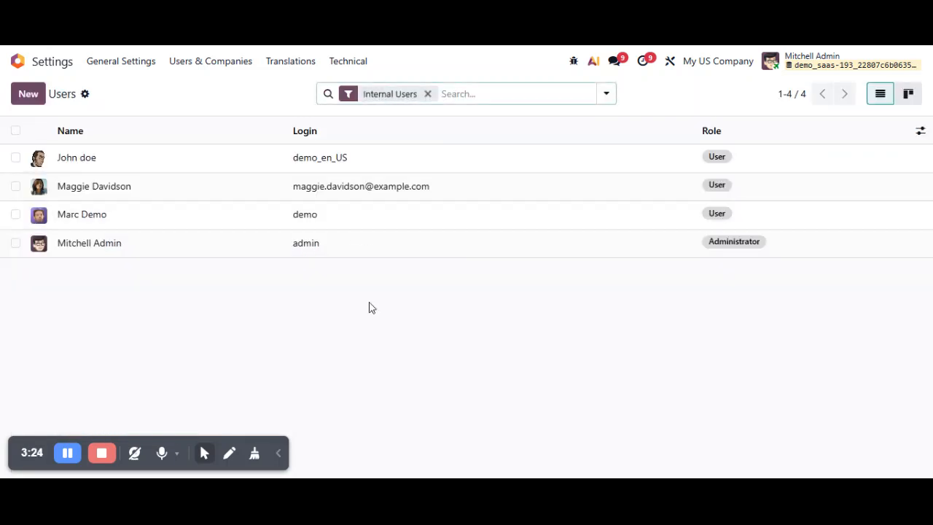
click(15, 186)
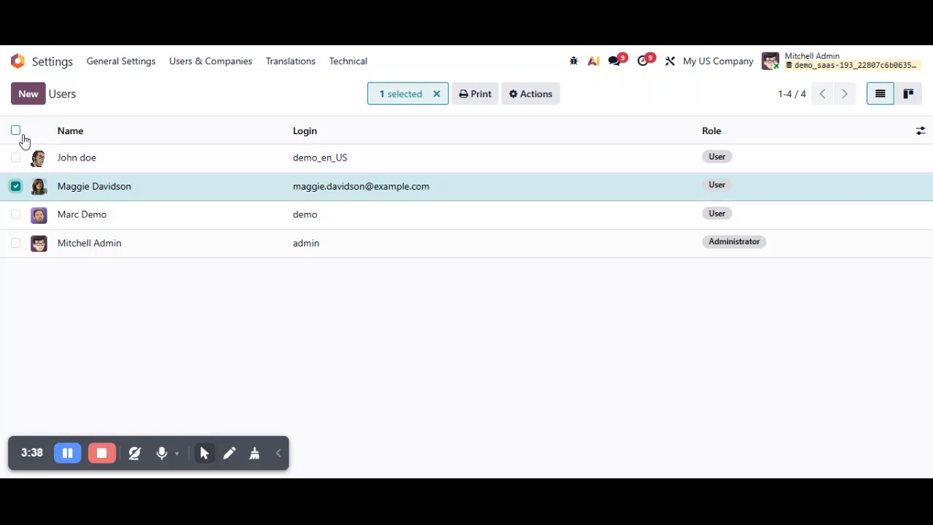
click(15, 131)
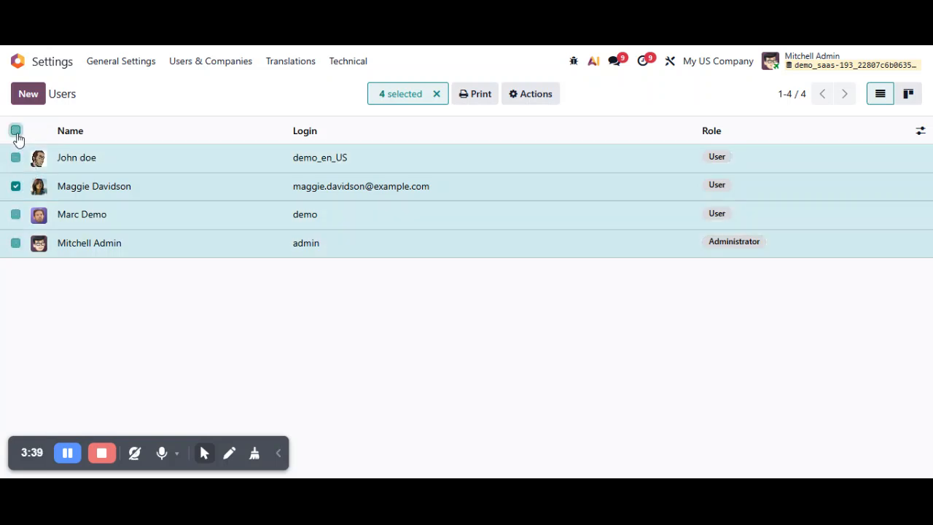
click(539, 96)
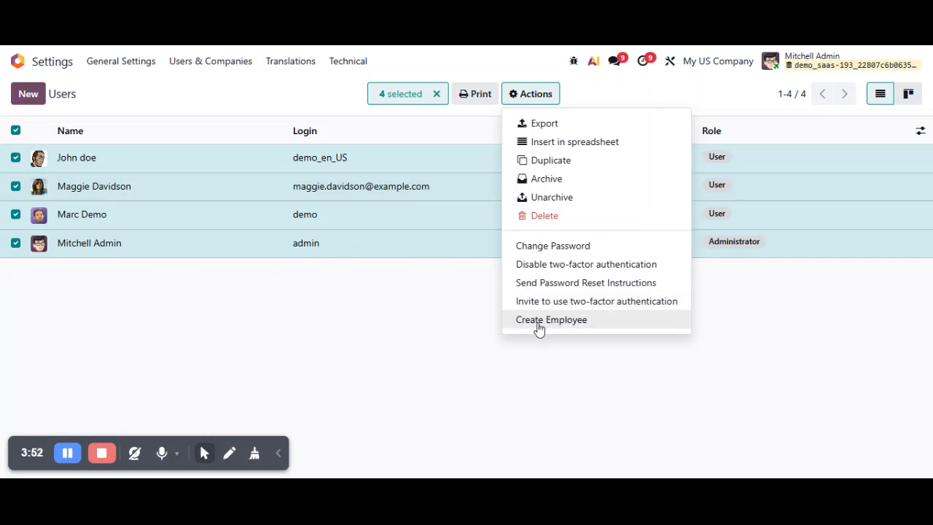
click(318, 350)
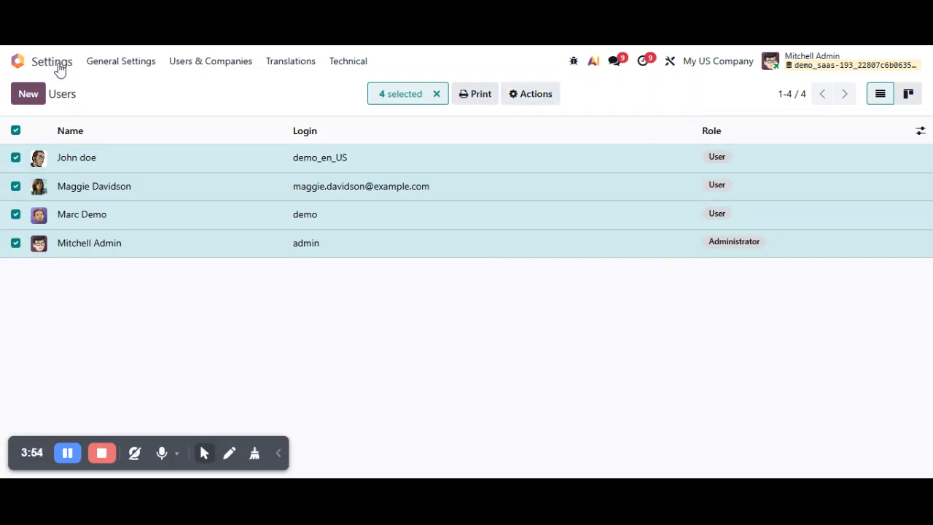
Find Server Actions by searching the apps home for "serve" and open its list.
click(18, 62)
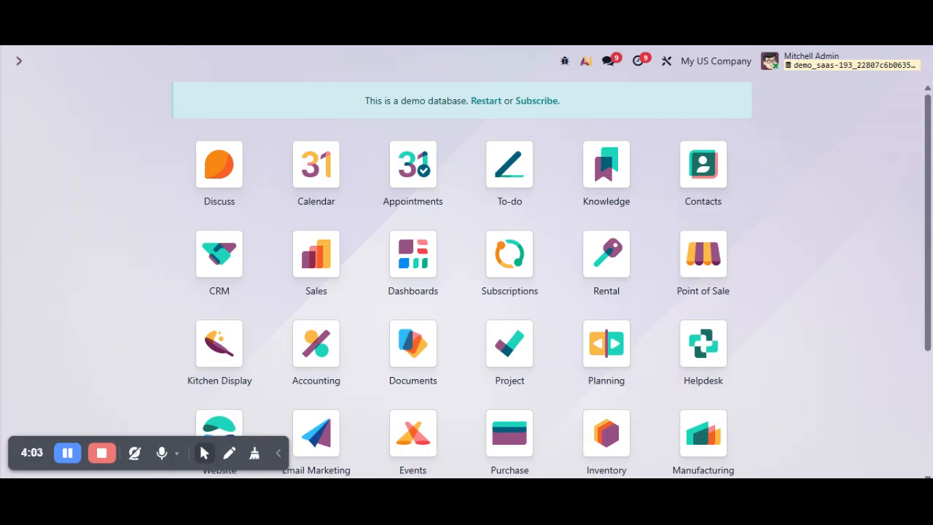
text(serve)
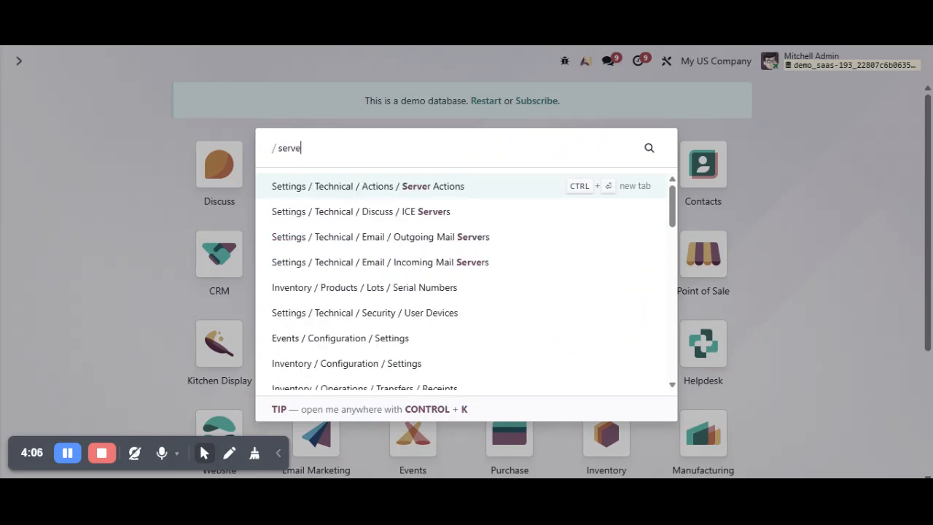
click(475, 187)
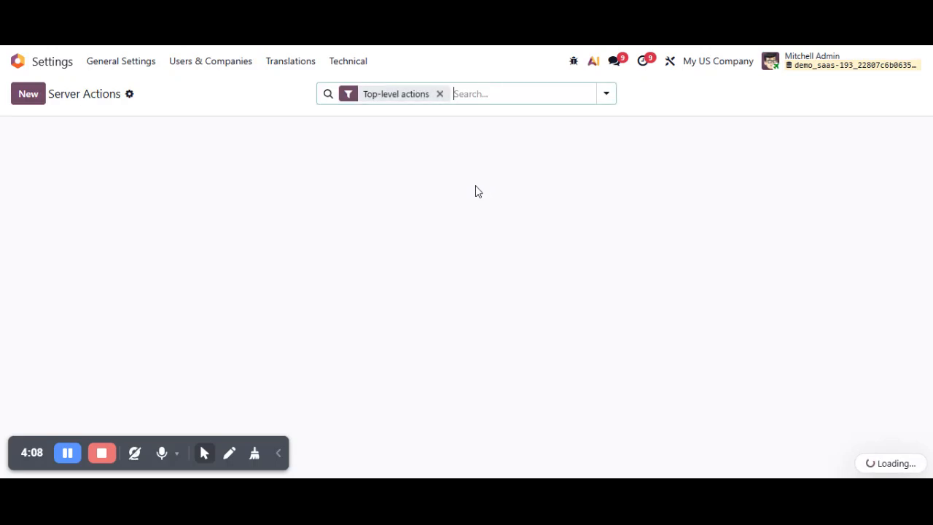
click(28, 94)
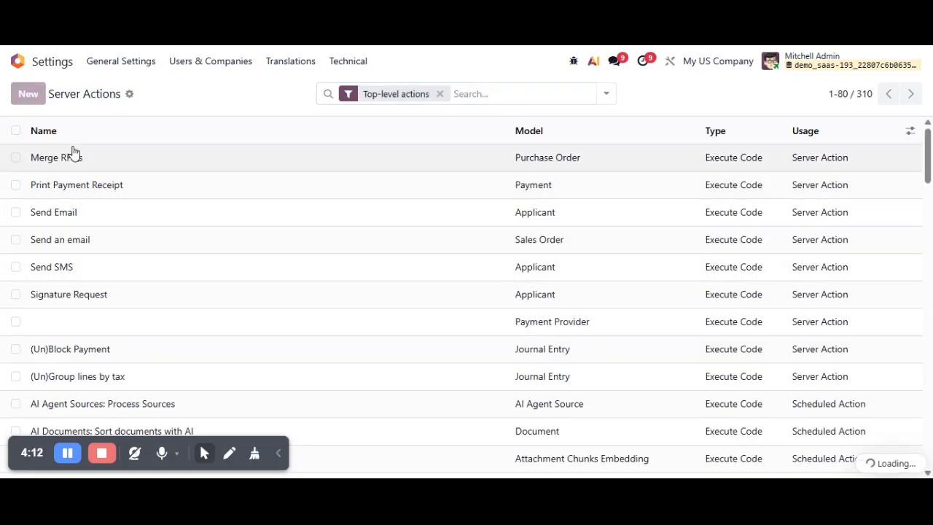
click(136, 99)
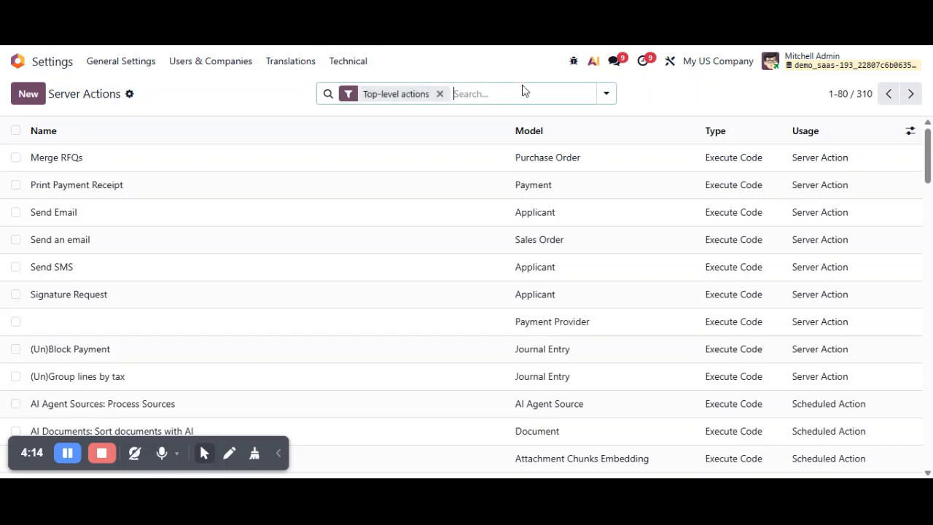
Filter the server actions by "emplo" and open the Create Employee action.
click(510, 94)
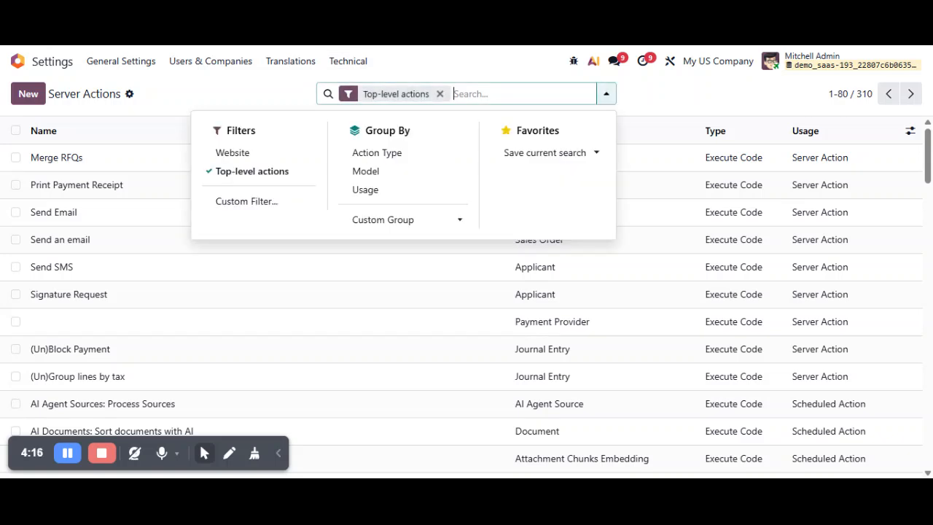
text(emplo)
key(Return)
click(164, 167)
Examine the Create Employee server action's name, model, type and full Python code.
drag(200, 183, 28, 183)
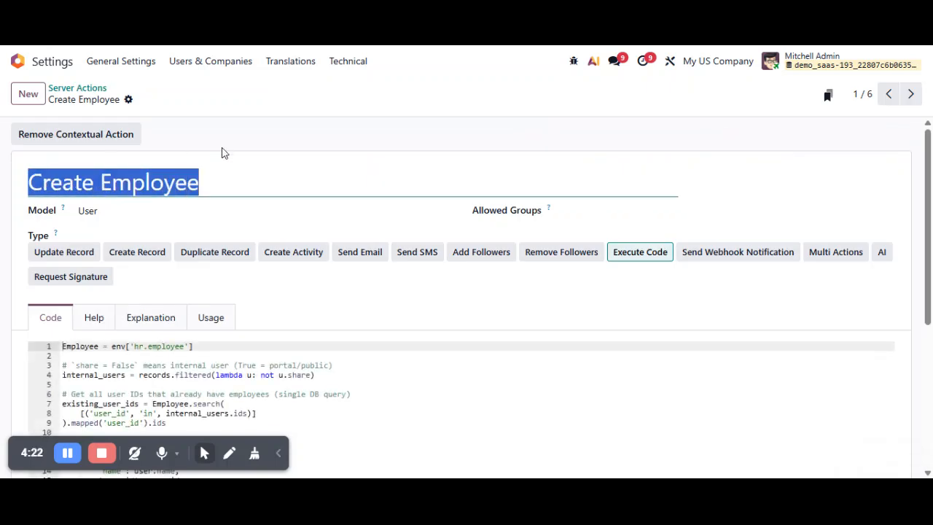
click(223, 168)
key(ctrl+a)
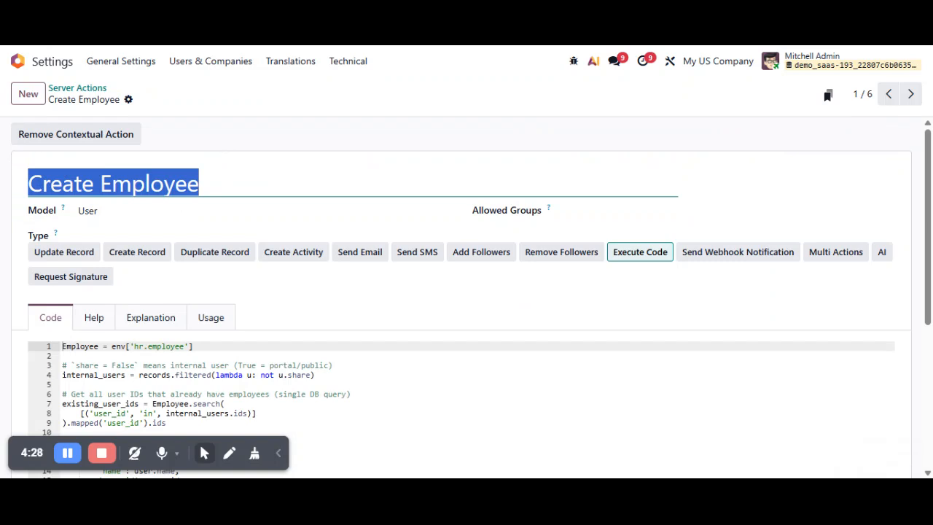
click(274, 144)
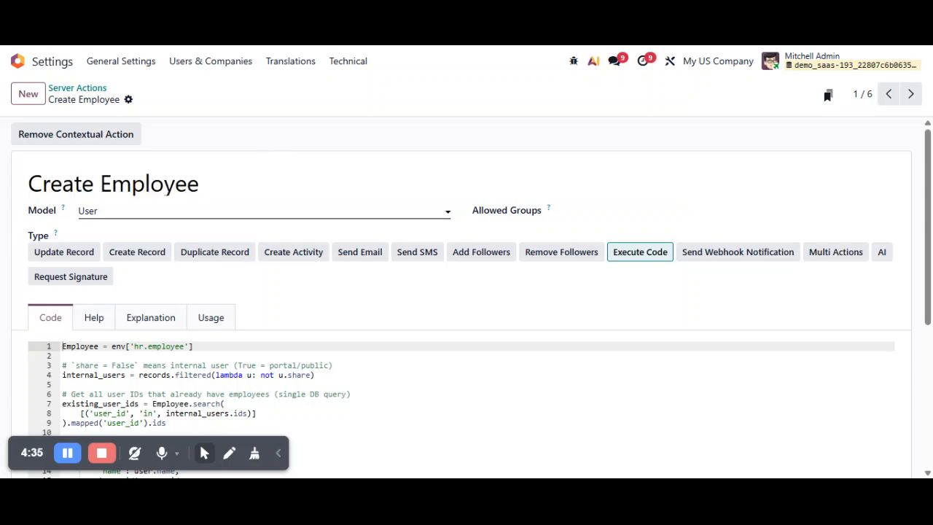
scroll(510, 319, down, 4)
scroll(386, 299, up, 3)
scroll(263, 281, down, 3)
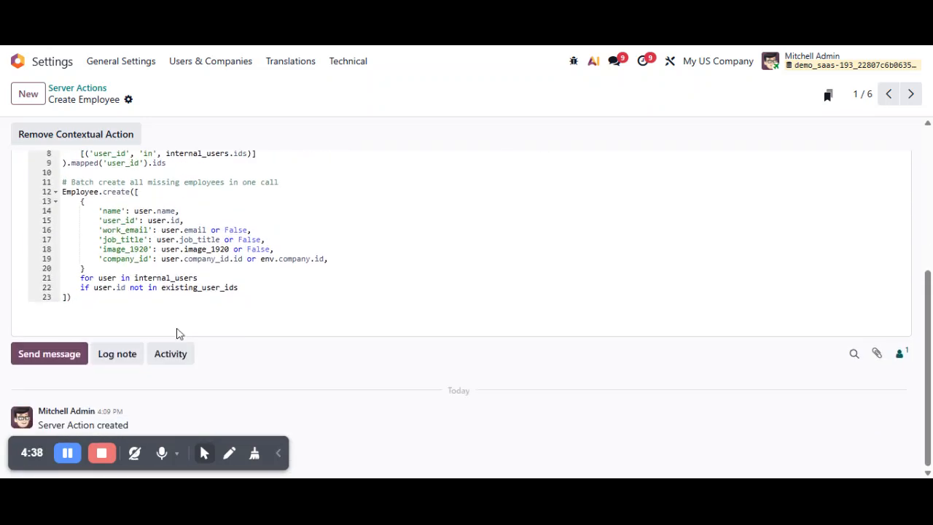
scroll(176, 333, up, 3)
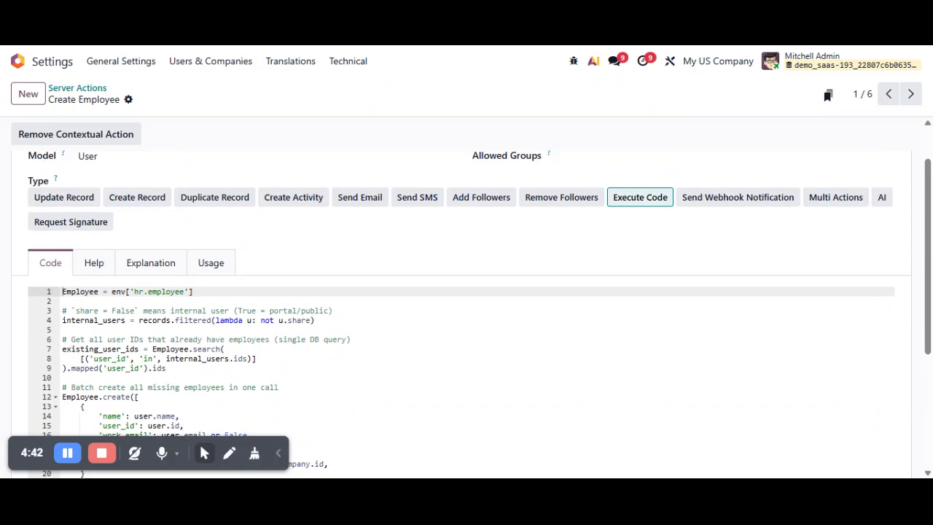
scroll(471, 308, up, 1)
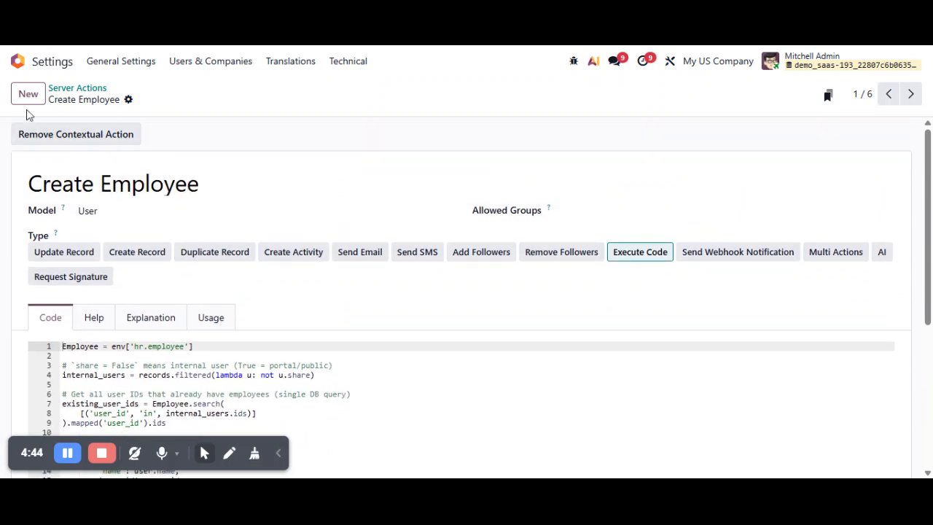
View a blank server action form and discard it, then recheck the Create Employee action before returning to the apps home.
click(43, 101)
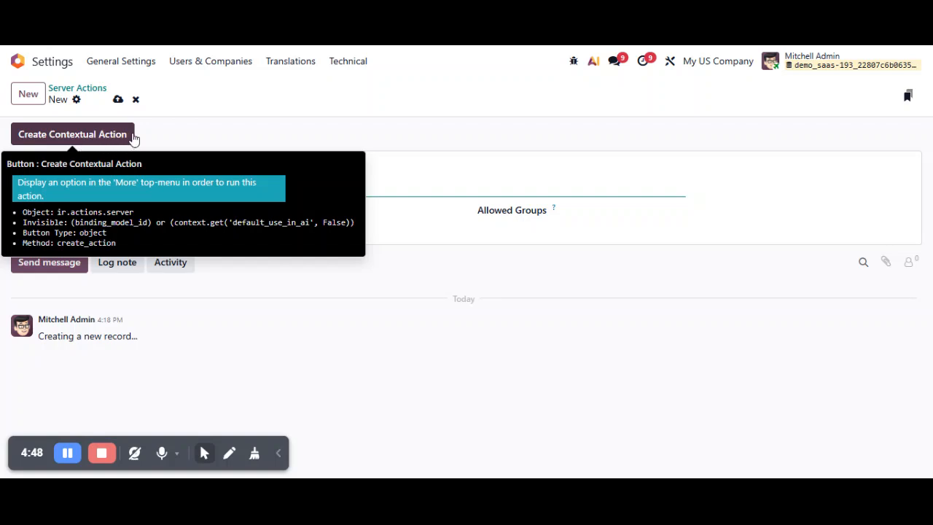
click(135, 99)
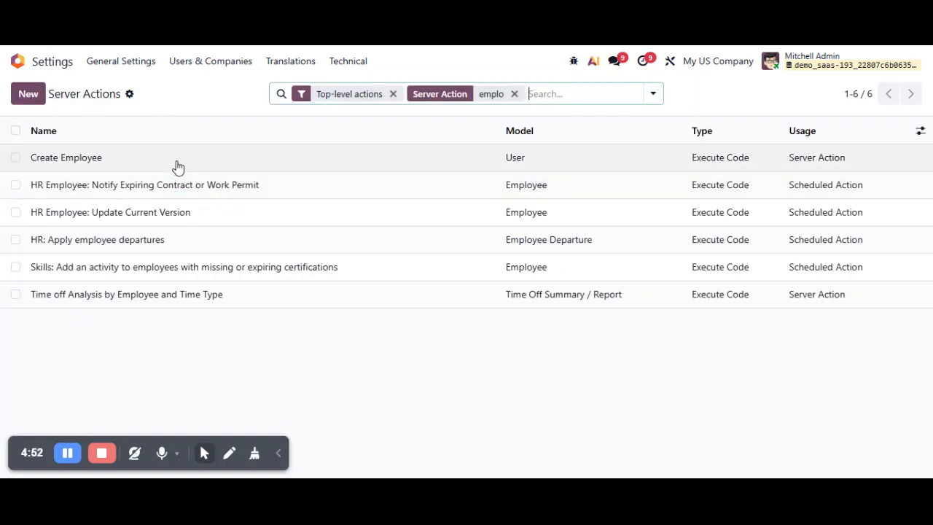
click(179, 167)
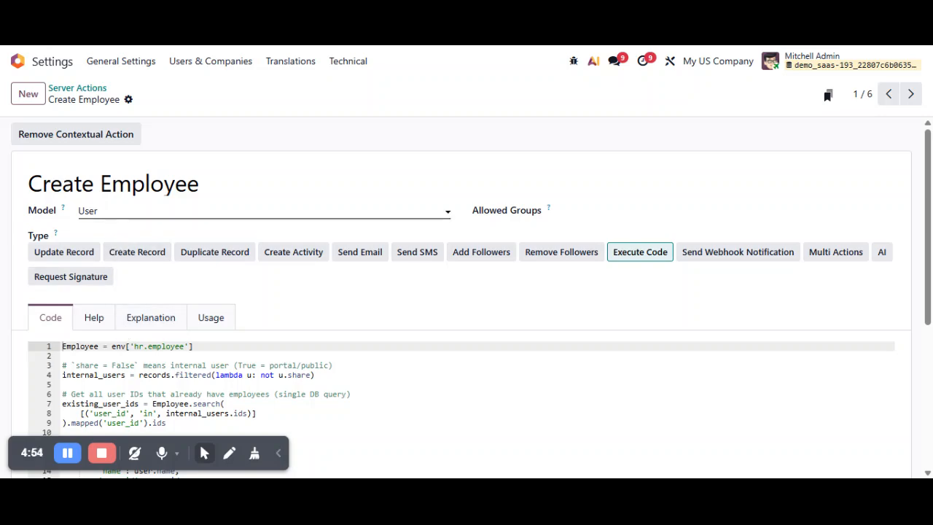
click(54, 66)
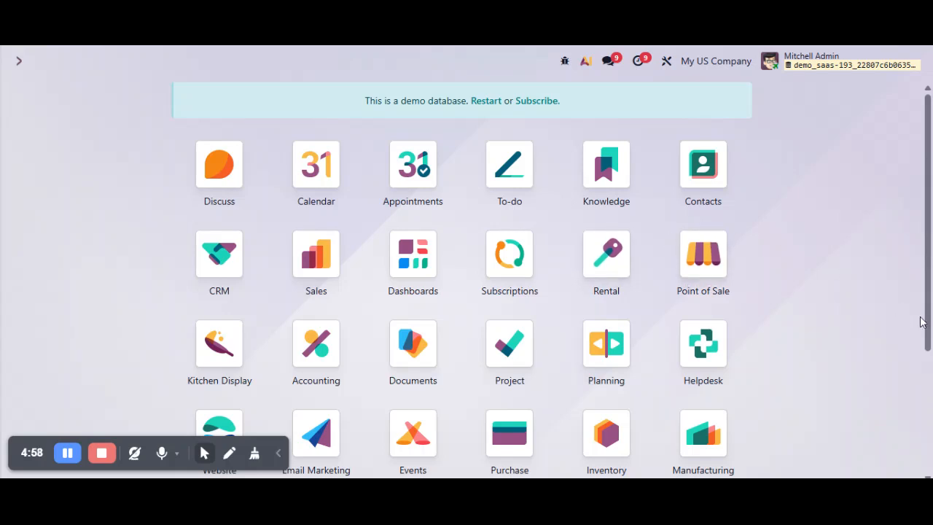